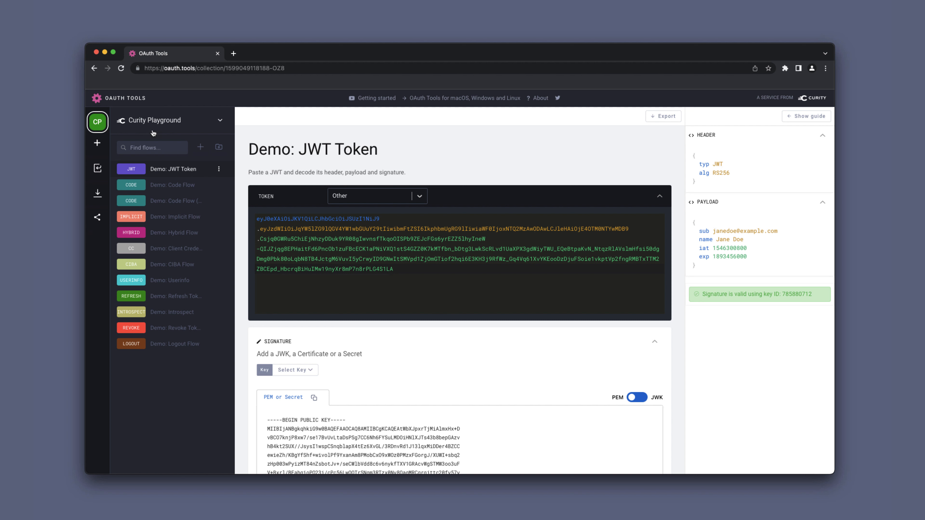
# - Create a new workspace named 'Curity Demo'
pyautogui.click(97, 144)
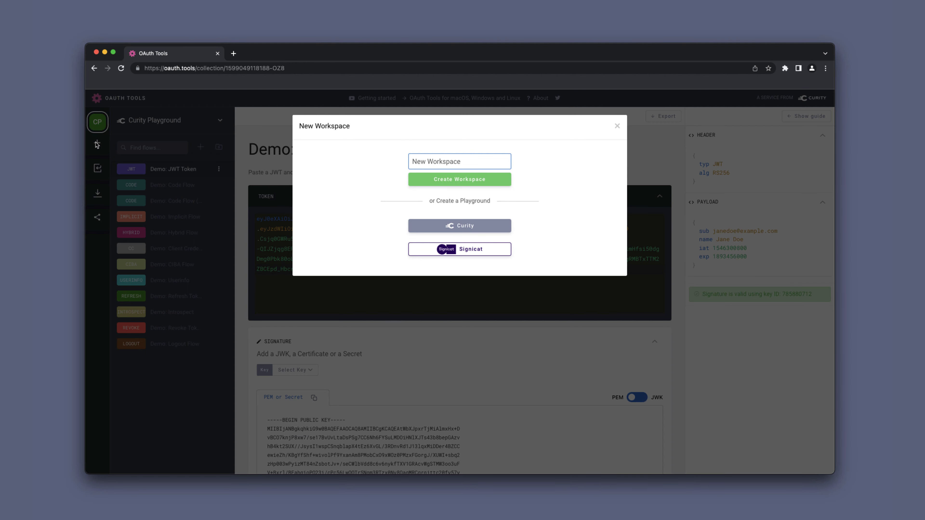
pyautogui.moveTo(472, 162); pyautogui.dragTo(393, 162)
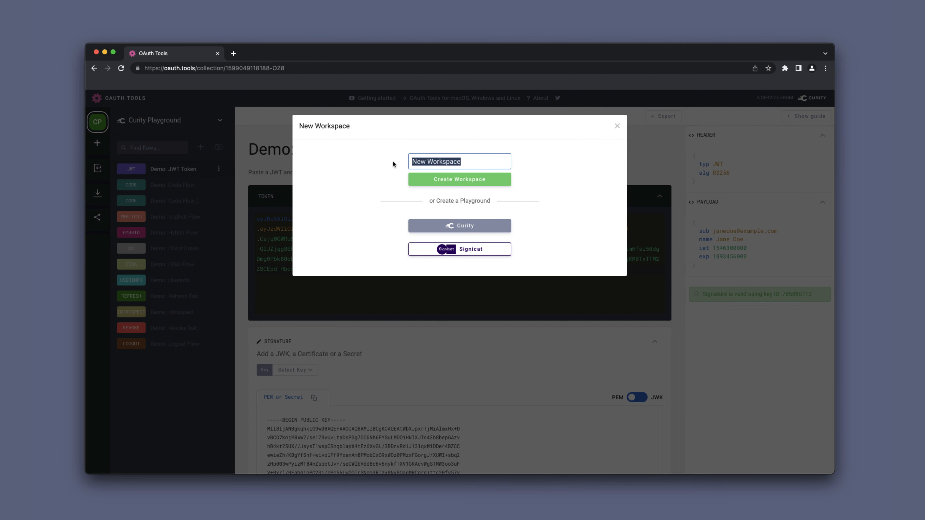
pyautogui.write('Curity Demo')
pyautogui.click(467, 180)
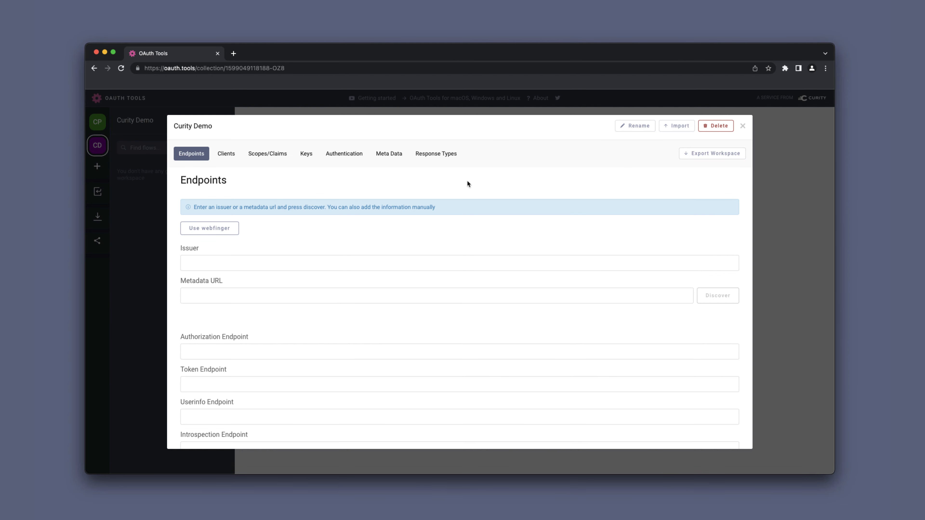
pyautogui.click(214, 231)
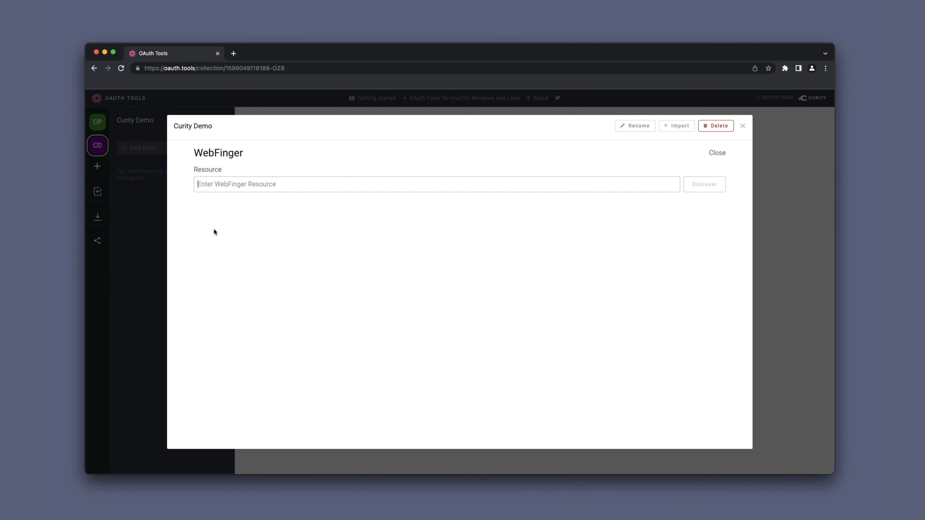
pyautogui.write('htt')
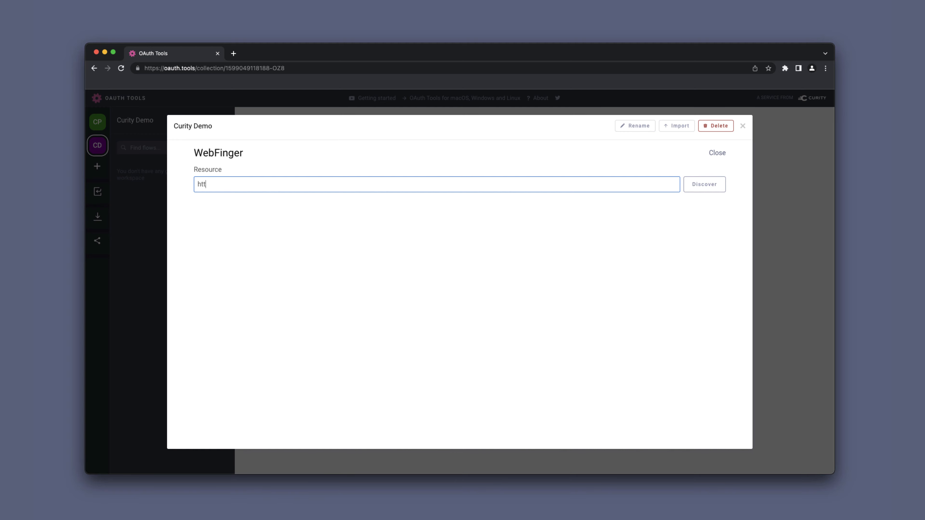
pyautogui.write('ps://iggbom-curity.ngrok.io')
pyautogui.click(714, 183)
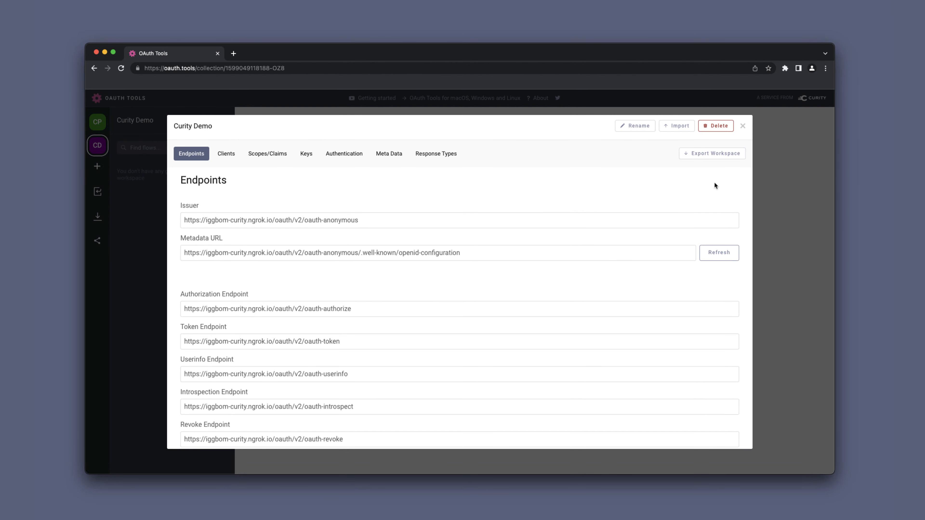
# - Look over the discovered endpoints and close the workspace settings
pyautogui.scroll(-5, 422, 279)
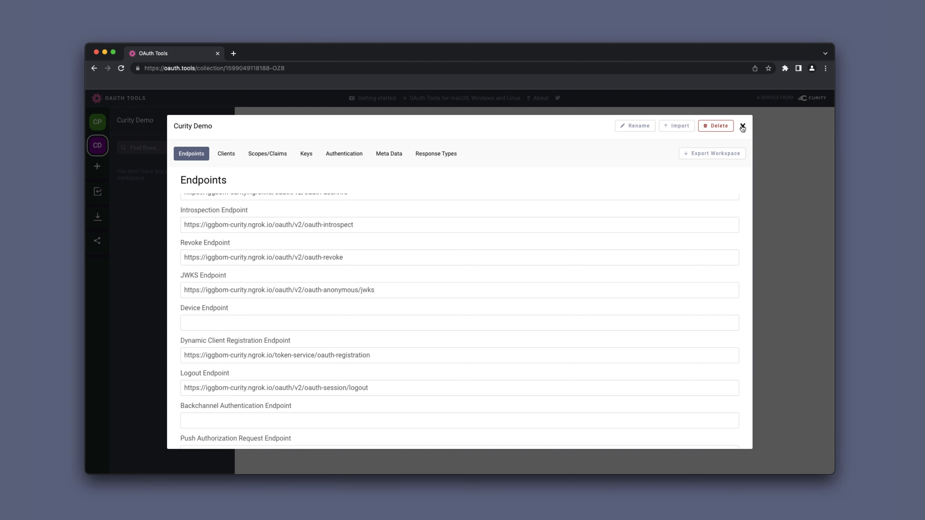
pyautogui.click(742, 126)
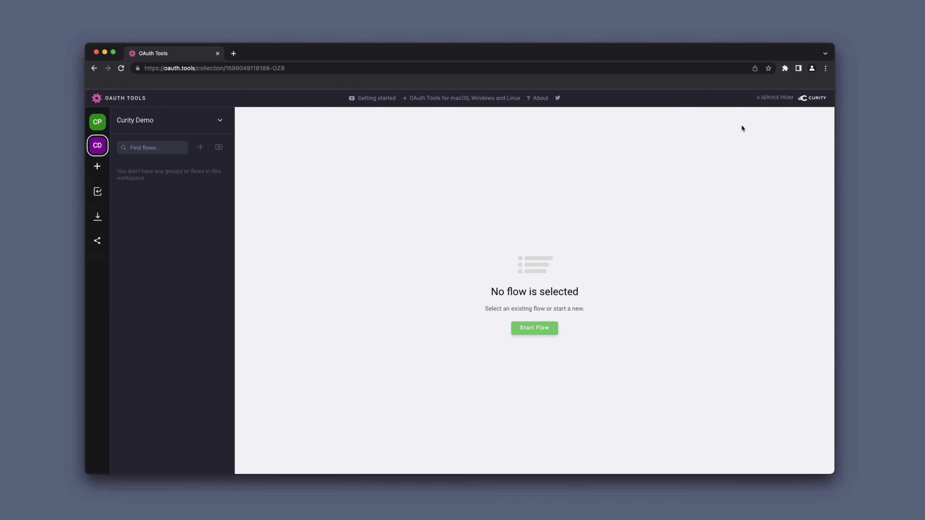
# - Go to the About OAuth Tools page and scroll down to its Learn more links
pyautogui.click(538, 99)
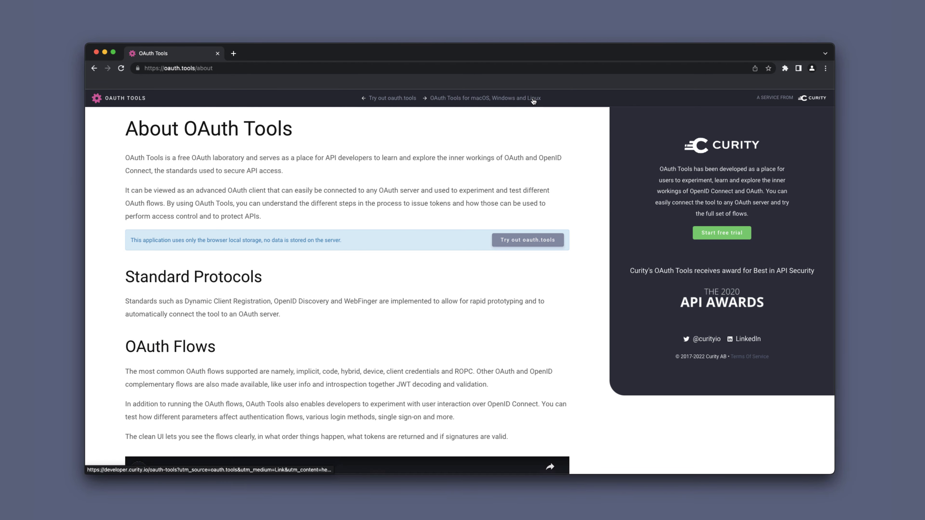
pyautogui.scroll(-1, 404, 233)
pyautogui.scroll(-15, 404, 235)
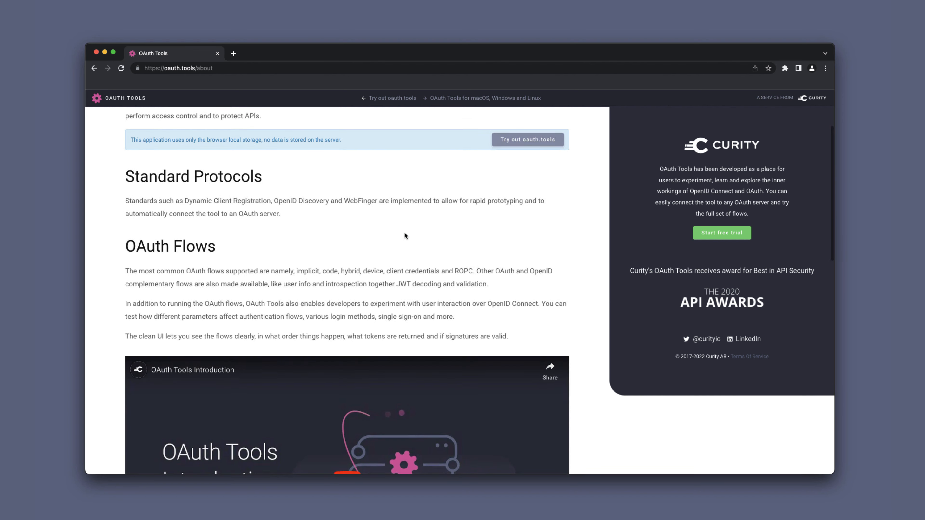
pyautogui.scroll(-1, 405, 235)
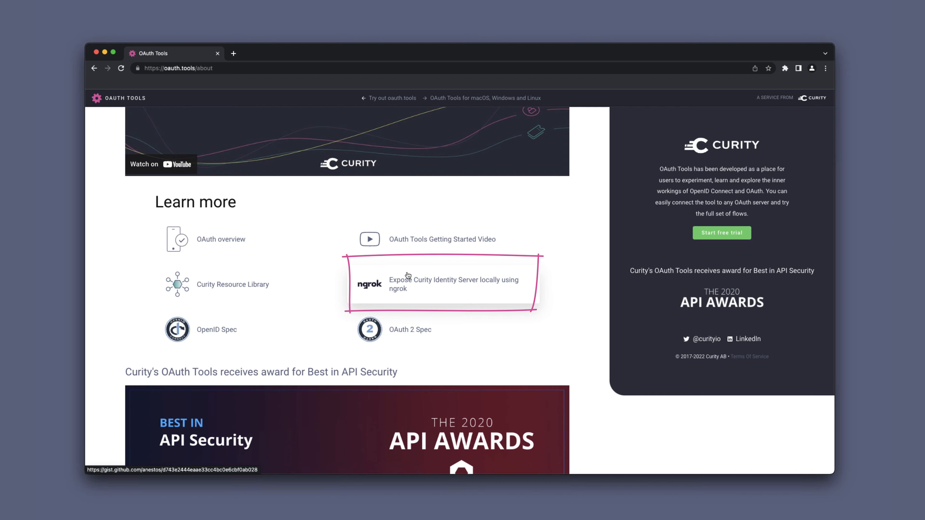
# - Open the ngrok guide gist expose_local_curity.sh and scroll through the script
pyautogui.click(407, 273)
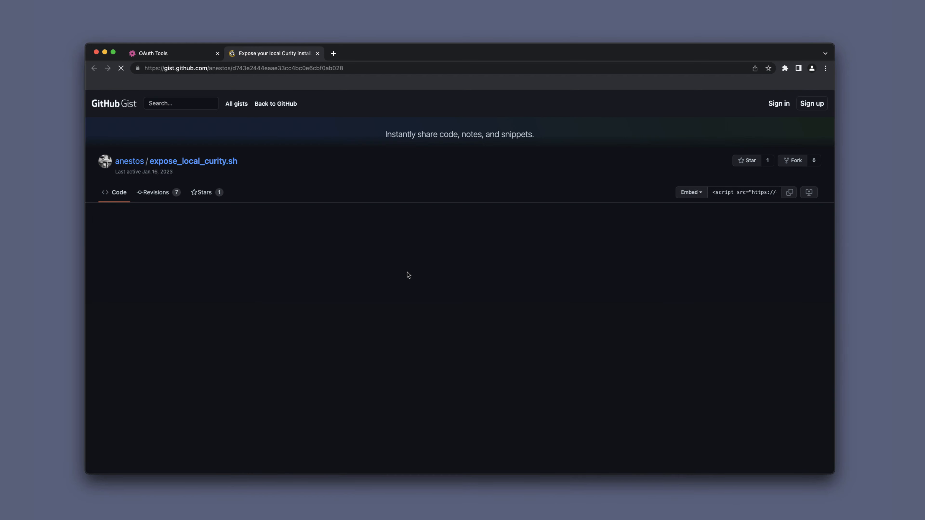
pyautogui.scroll(-6, 407, 274)
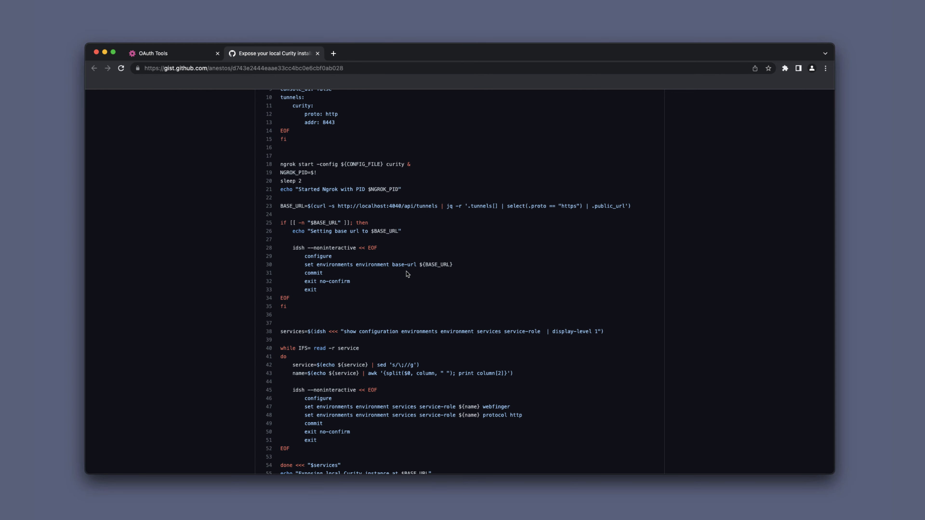
# - Return to the Curity Demo workspace and add a new client in its Clients settings
pyautogui.click(318, 53)
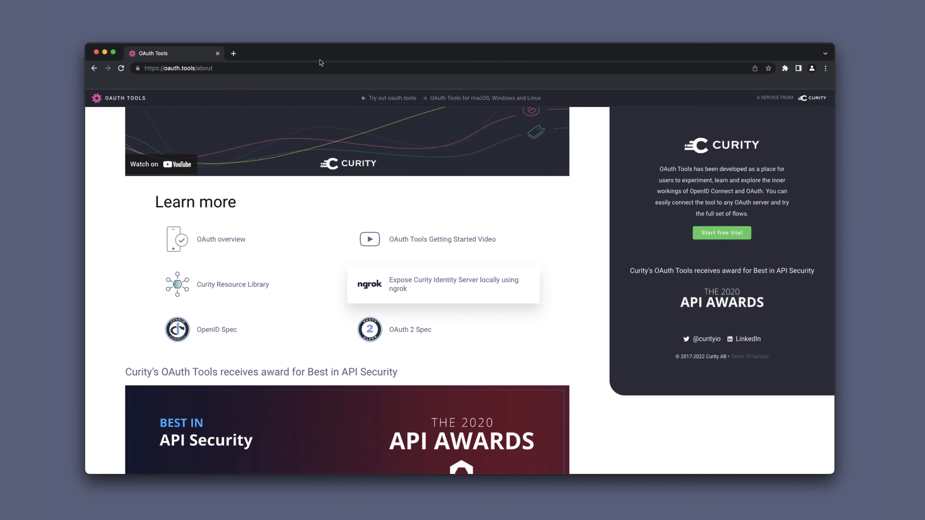
pyautogui.click(94, 68)
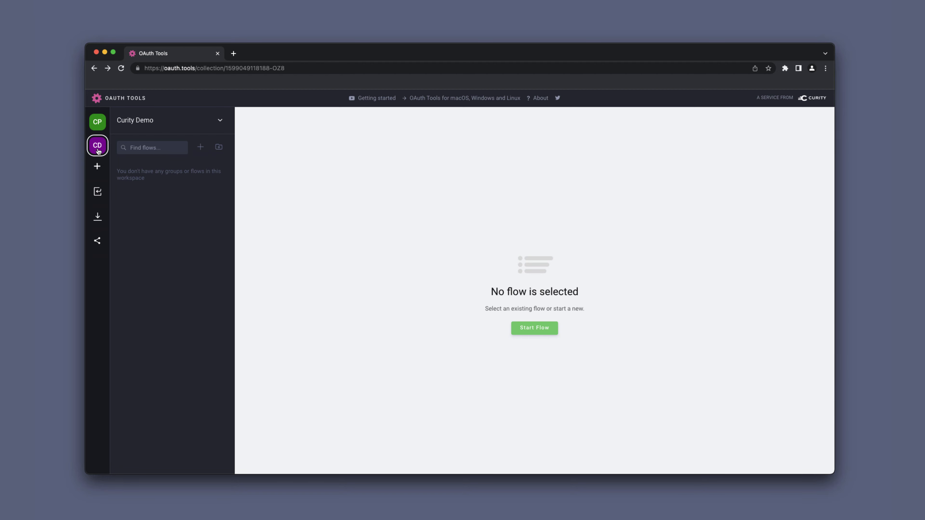
pyautogui.rightClick(98, 151)
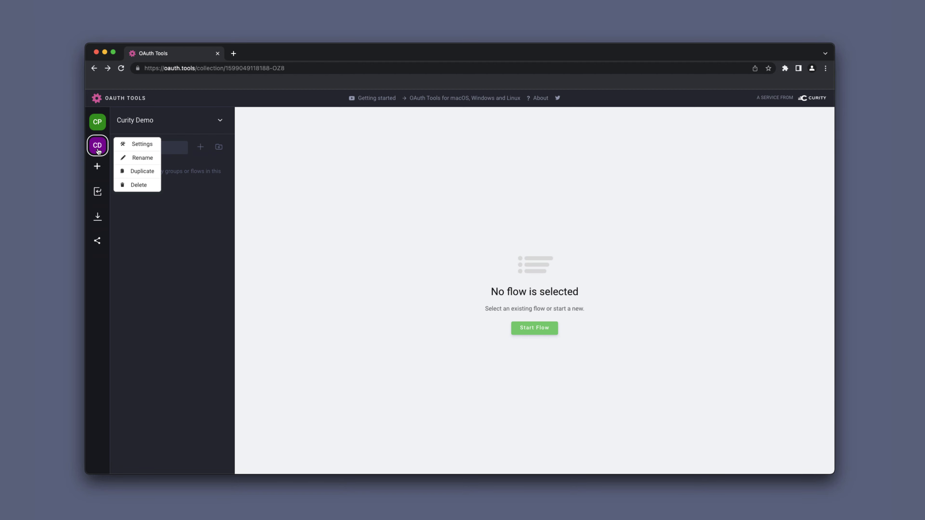
pyautogui.click(140, 145)
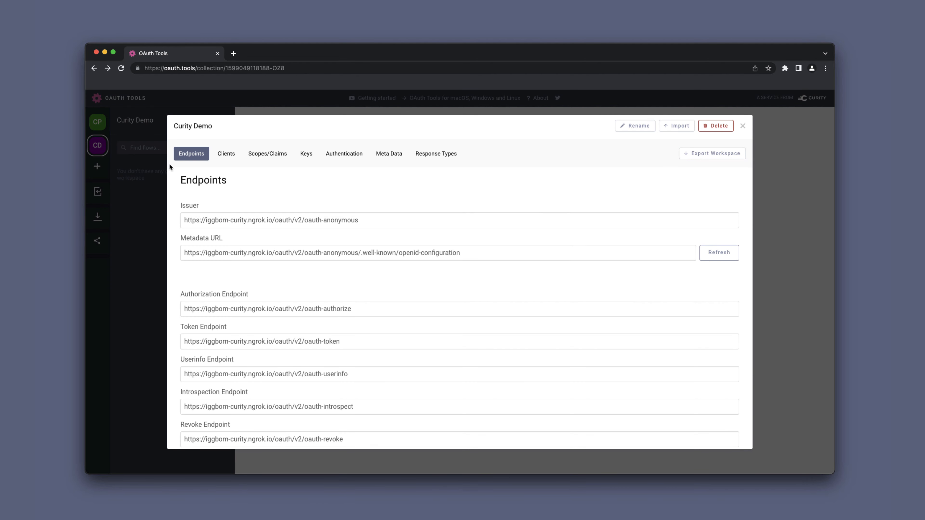
pyautogui.click(226, 153)
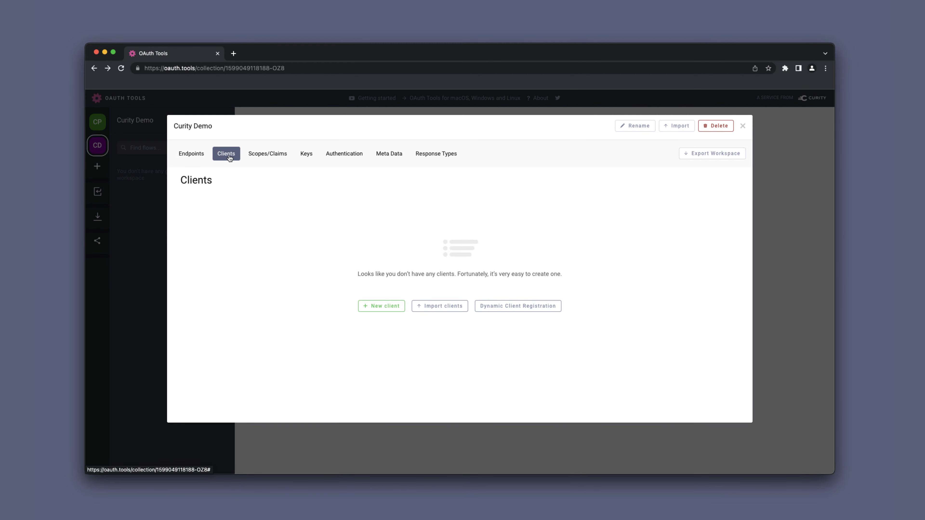
pyautogui.click(381, 310)
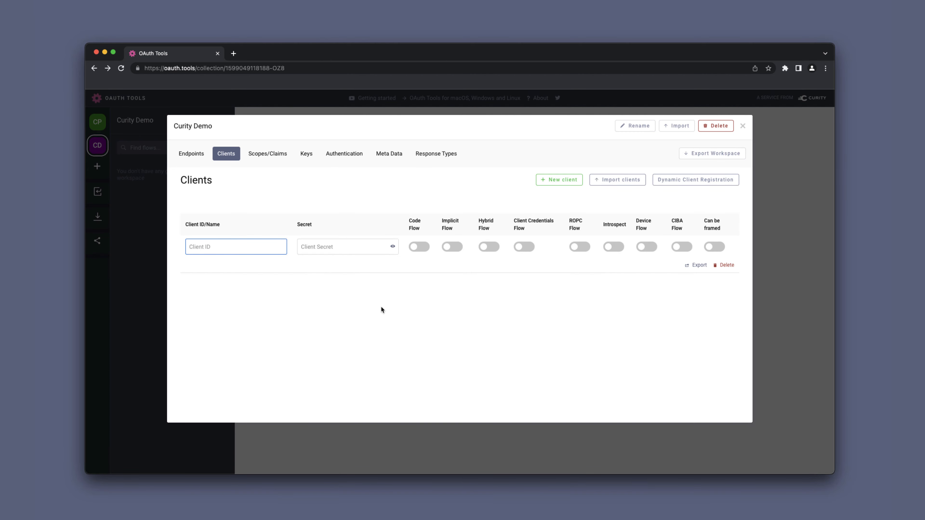
# - Set the client ID to www with its secret, enable Code Flow, and close settings
pyautogui.write('www')
pyautogui.press('Tab')
pyautogui.write('*********')
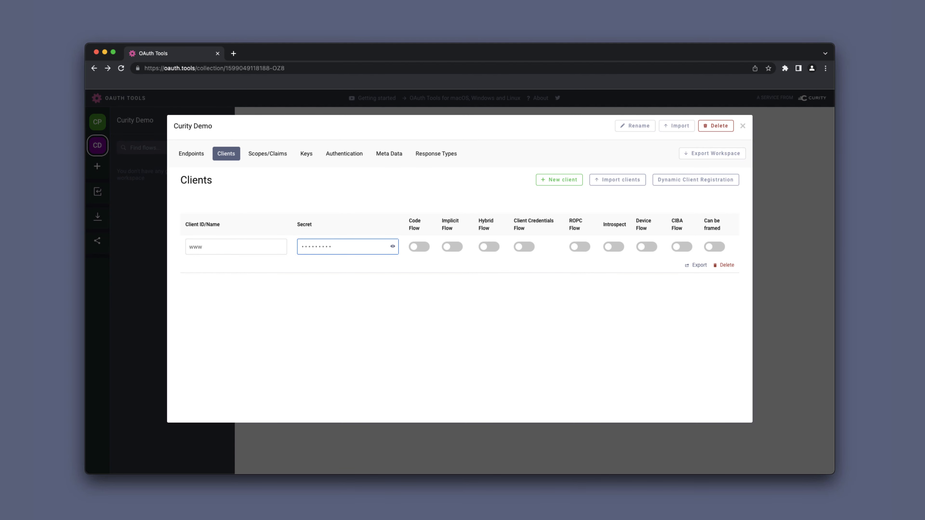
pyautogui.click(425, 249)
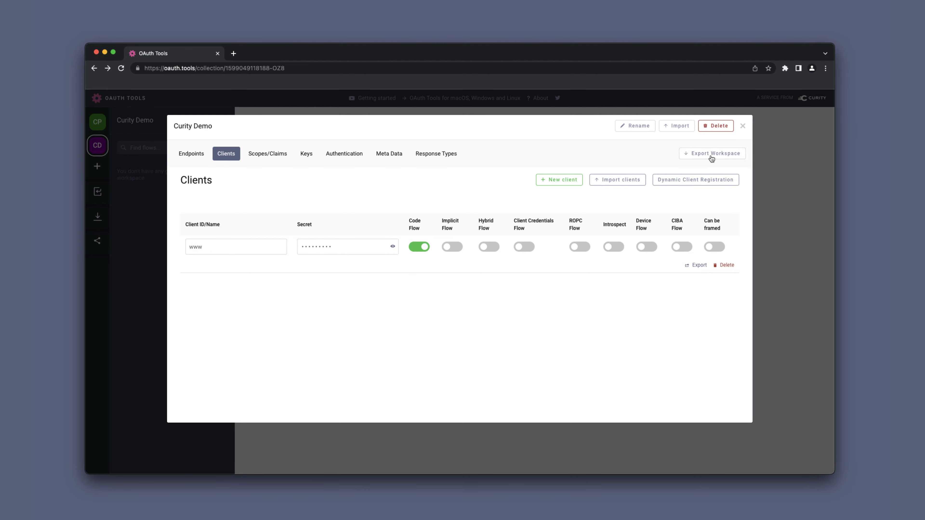
pyautogui.click(742, 127)
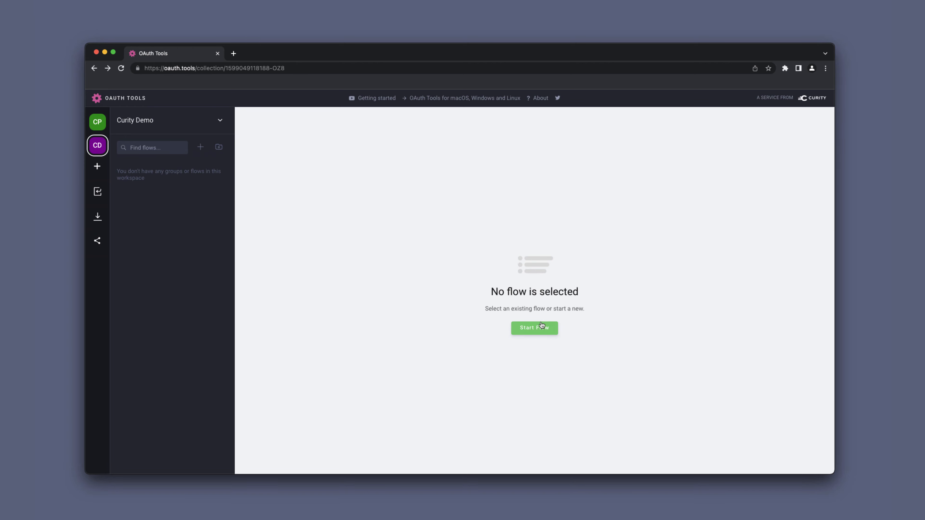
# - Add a Code Flow using client www with the openid scope and run it
pyautogui.click(537, 330)
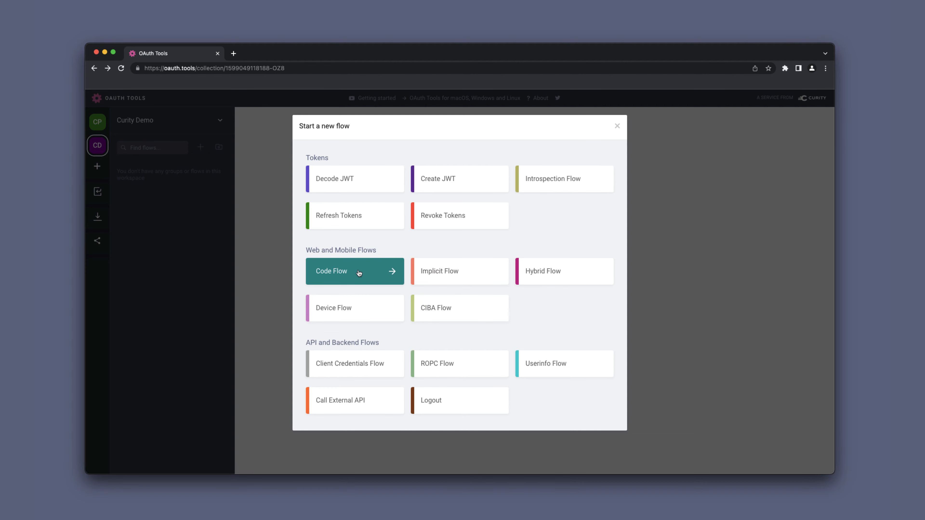
pyautogui.click(358, 272)
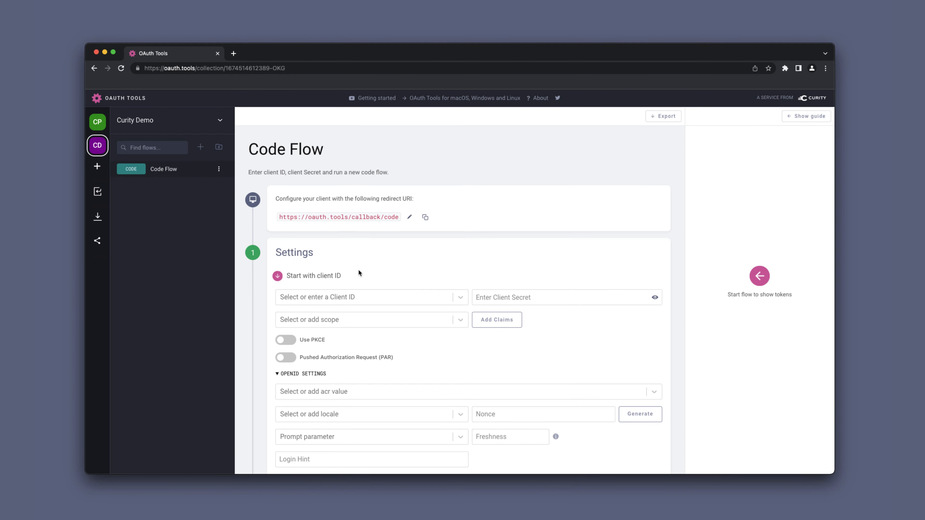
pyautogui.click(364, 297)
pyautogui.click(364, 318)
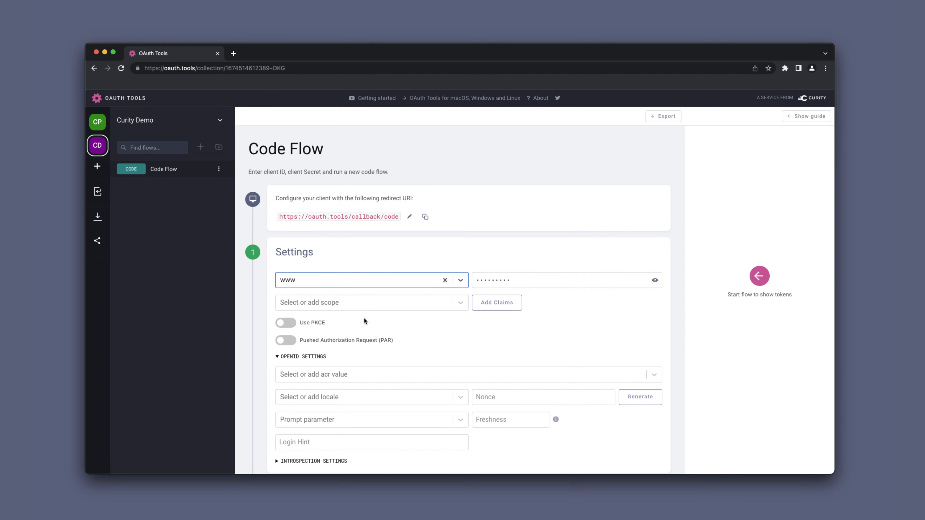
pyautogui.click(350, 302)
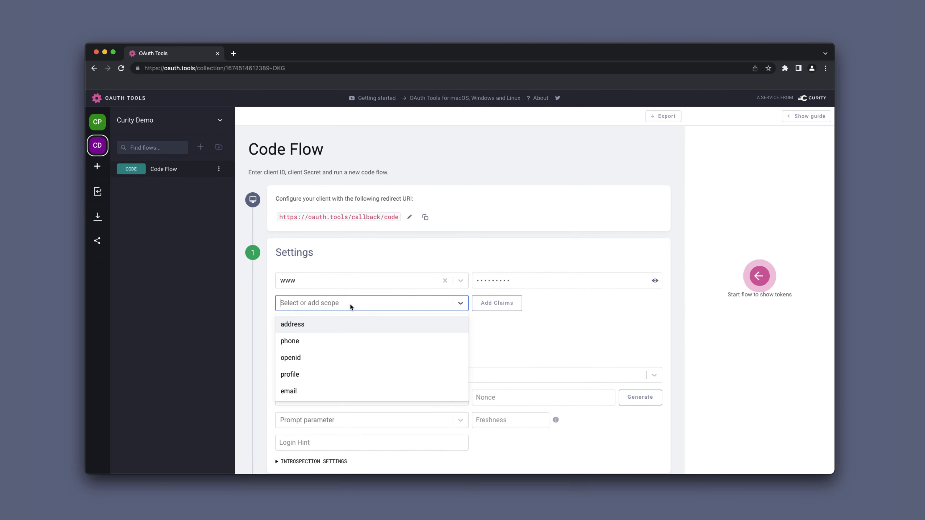
pyautogui.click(341, 353)
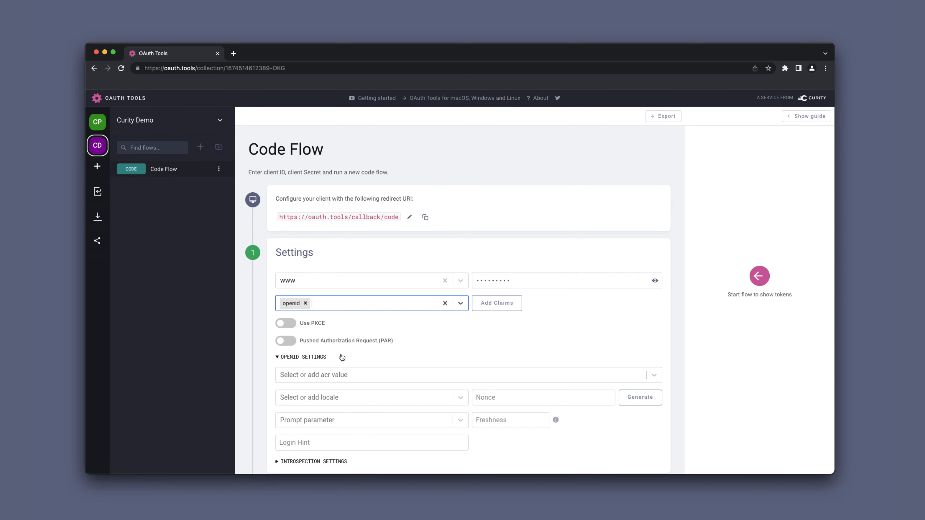
pyautogui.scroll(-5, 341, 357)
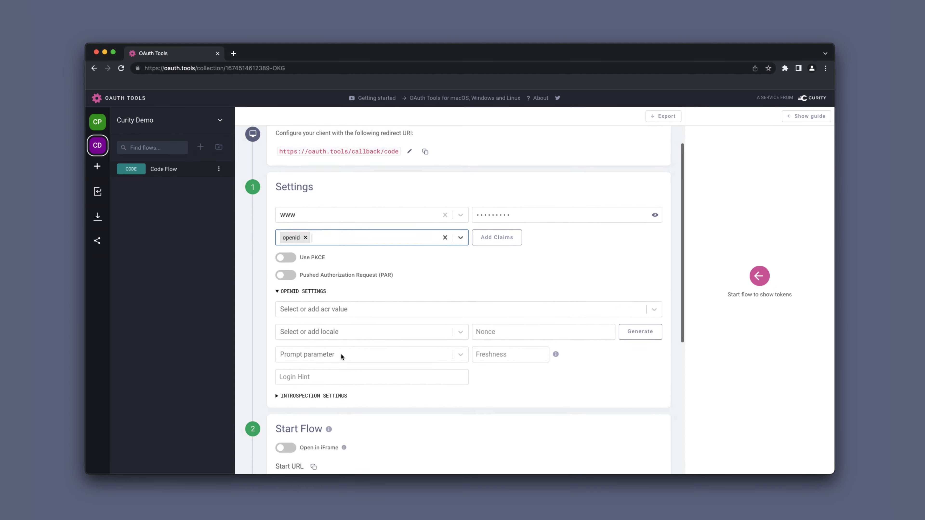
pyautogui.scroll(-4, 341, 353)
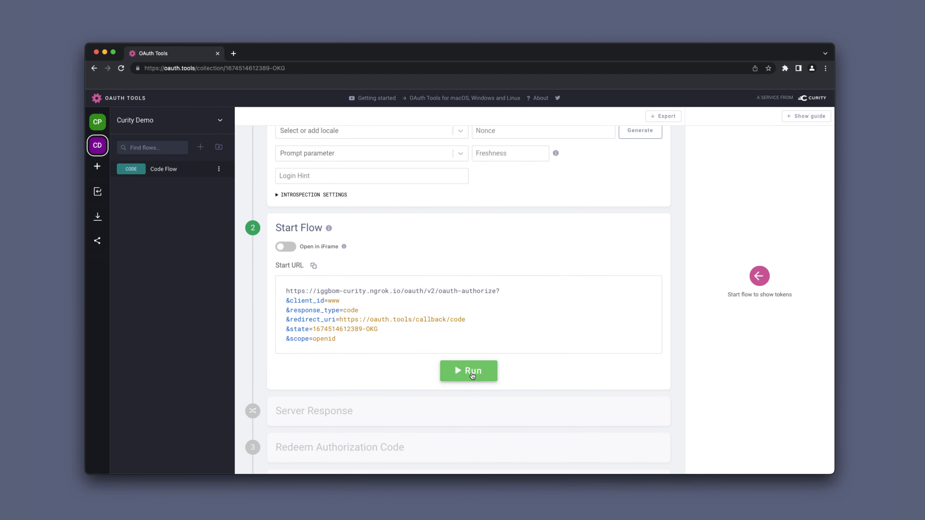
pyautogui.click(473, 374)
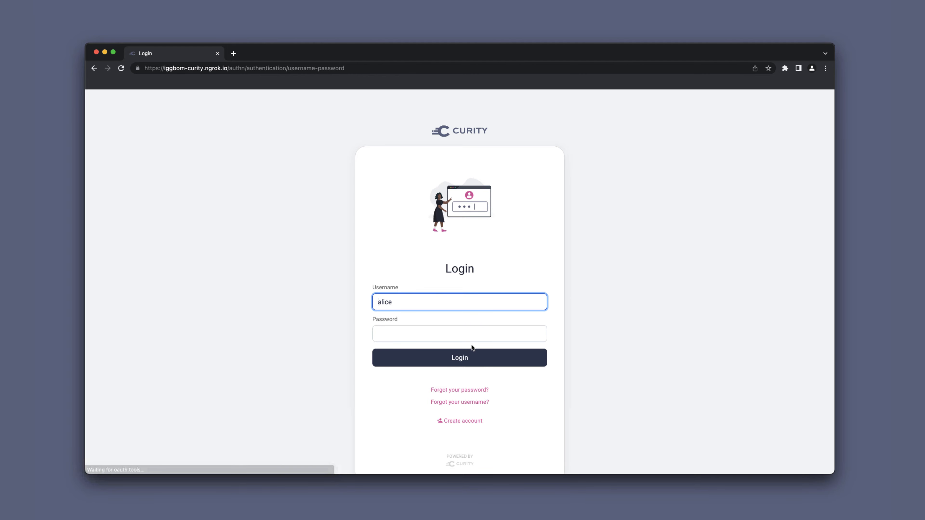
# - Open the registration form and enter the new user's first name, last name, e-mail and phone
pyautogui.click(465, 421)
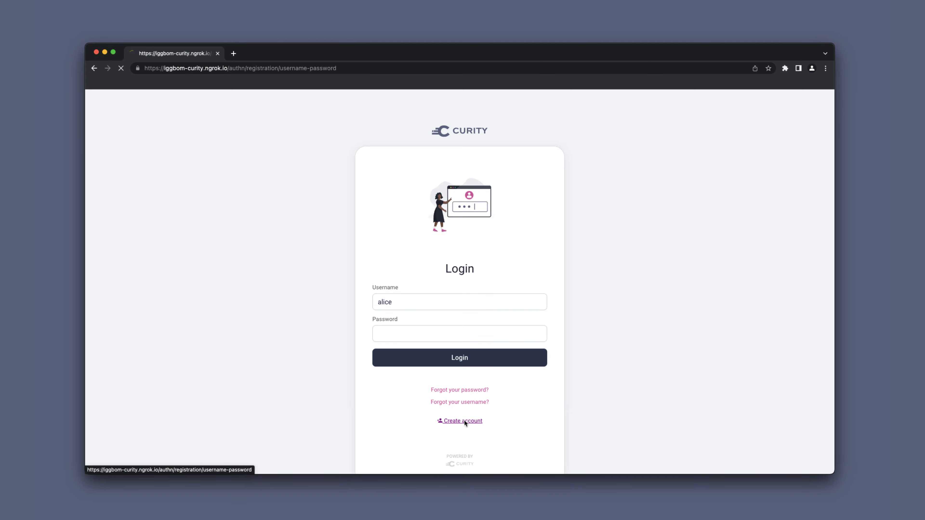
pyautogui.write('alice')
pyautogui.press('Tab')
pyautogui.write('anderson')
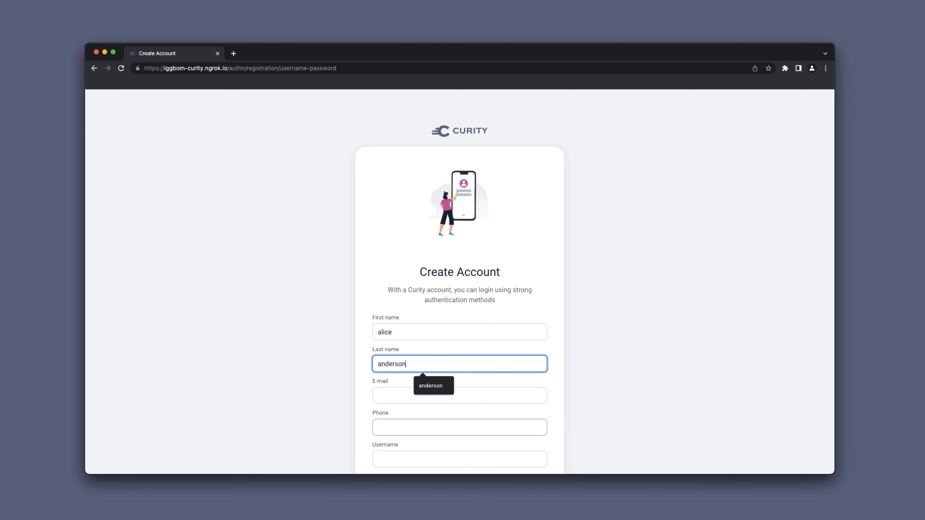
pyautogui.press('Tab')
pyautogui.write('alice@example.com')
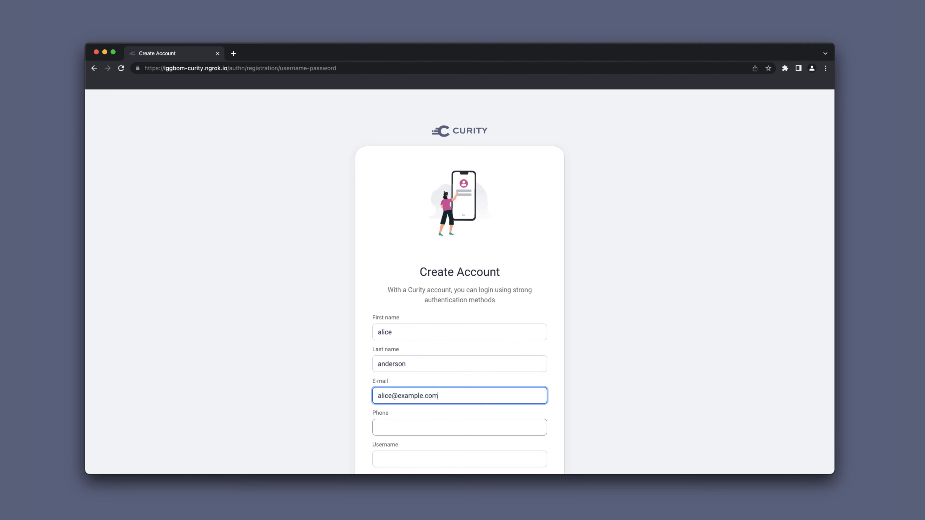
pyautogui.press('Tab')
pyautogui.write('5551231234')
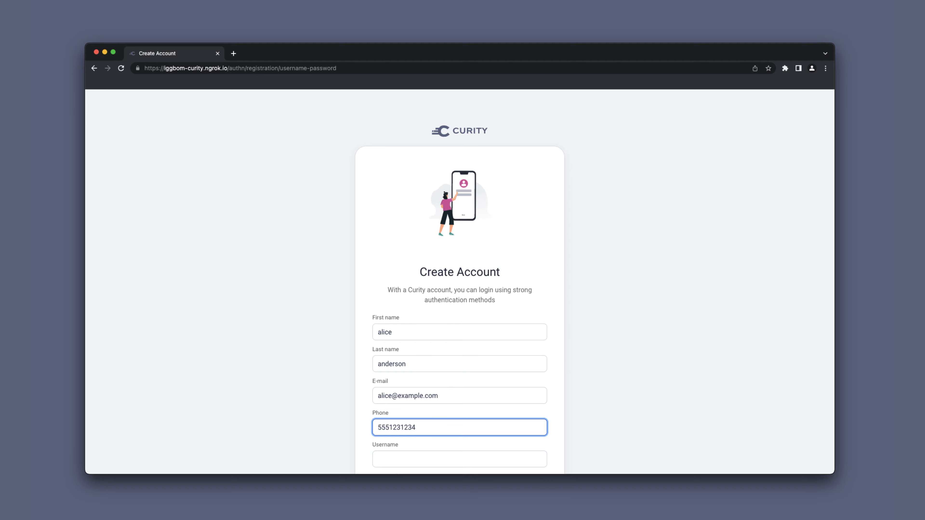
# - Enter a username and password, accept the terms, and submit the new account
pyautogui.scroll(-5, 459, 280)
pyautogui.press('Tab')
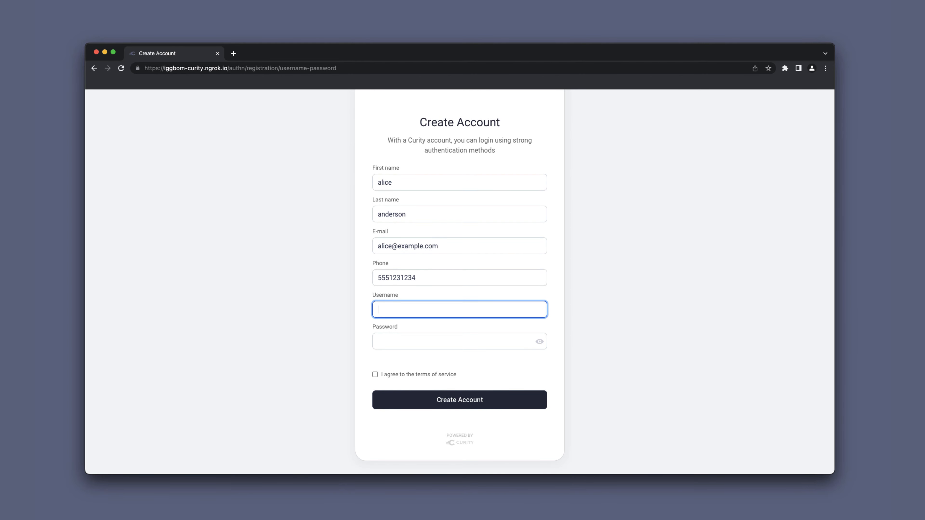
pyautogui.write('alice')
pyautogui.press('Tab')
pyautogui.write('Password1')
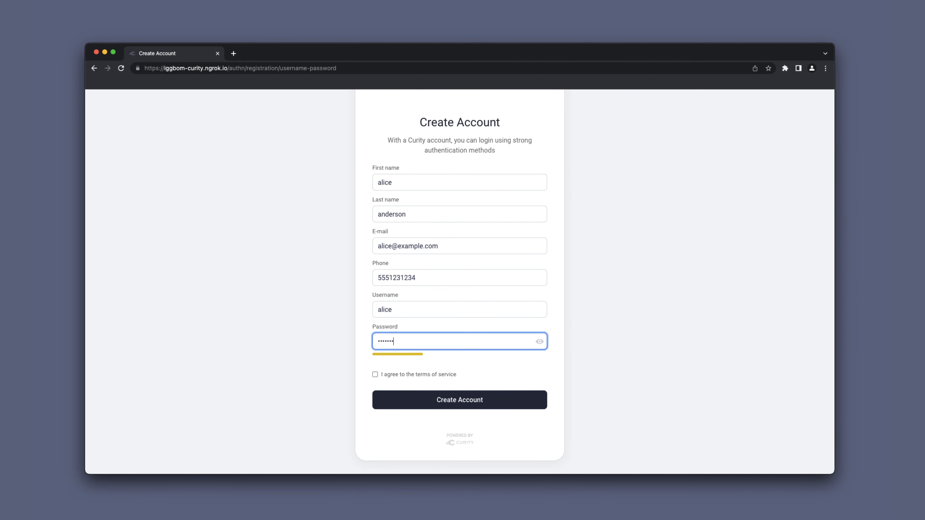
pyautogui.click(374, 374)
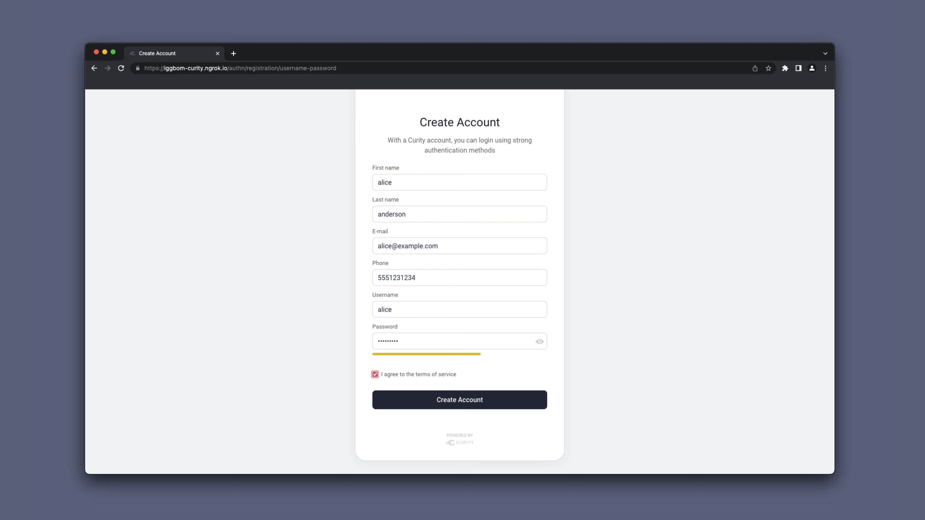
pyautogui.click(463, 401)
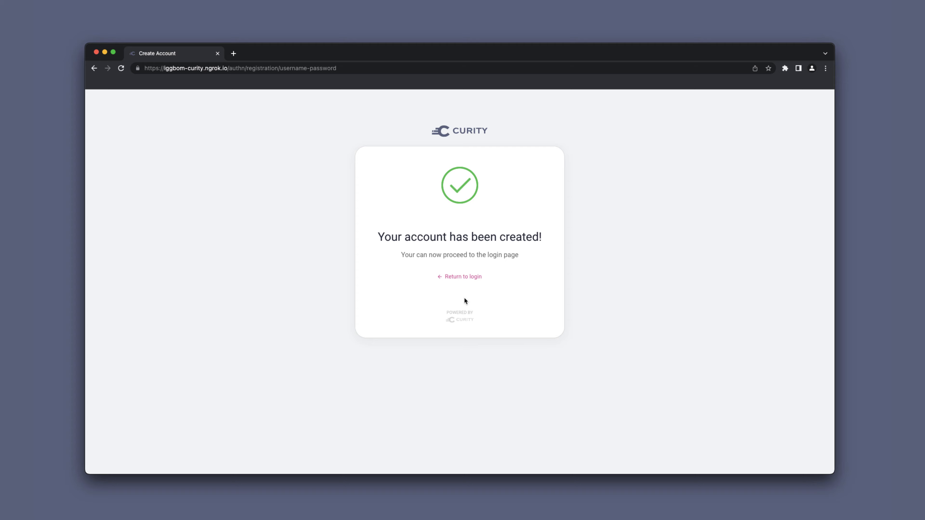
# - Log in with the new account's password, then turn on auto-redeem for the returned code
pyautogui.click(461, 277)
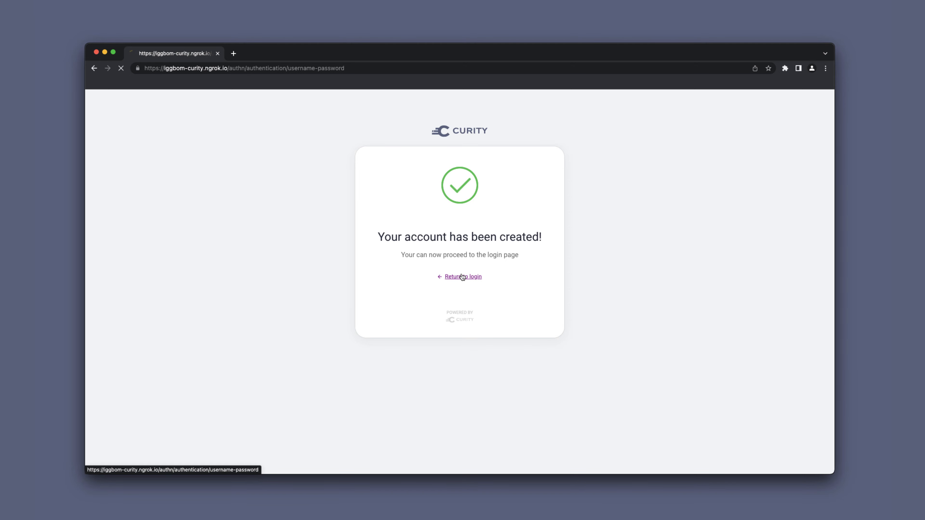
pyautogui.click(429, 334)
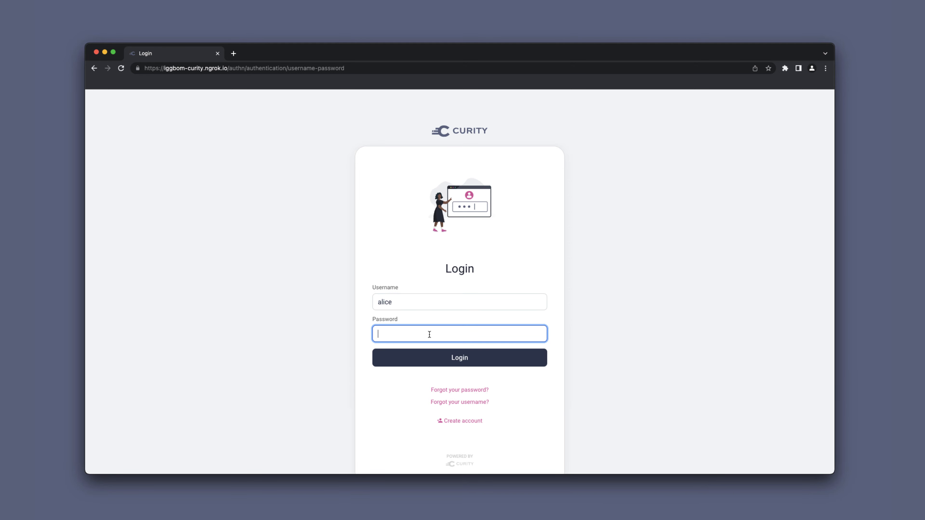
pyautogui.write('Password1')
pyautogui.click(471, 358)
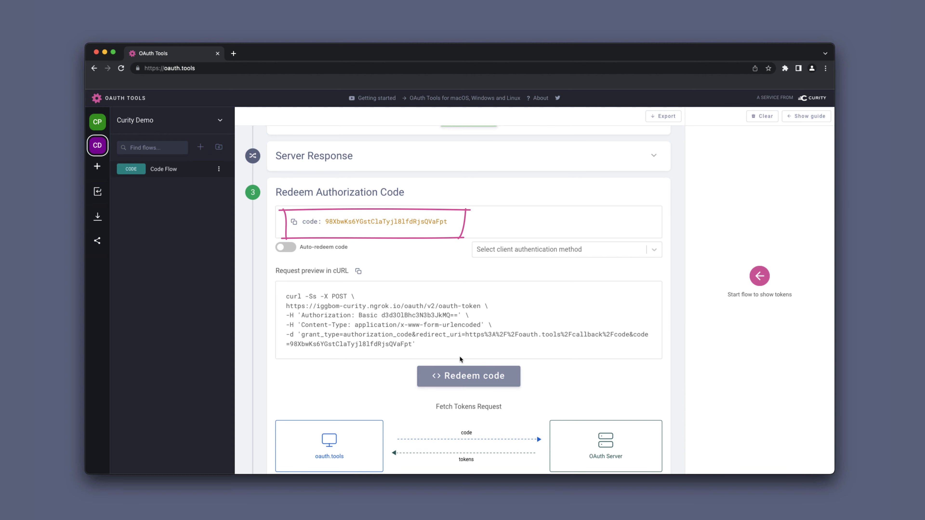
pyautogui.click(285, 248)
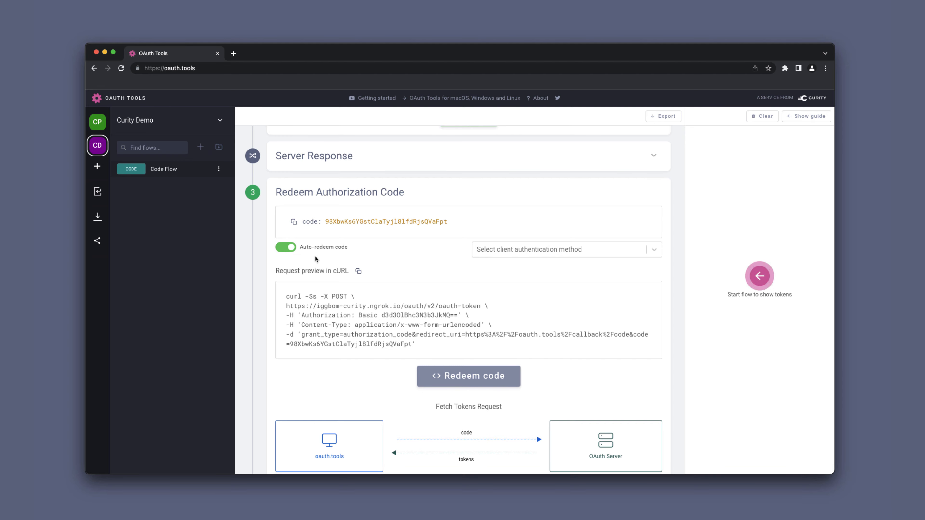
# - Redeem the code for tokens and scroll to the decoded ID token header and payload
pyautogui.click(465, 379)
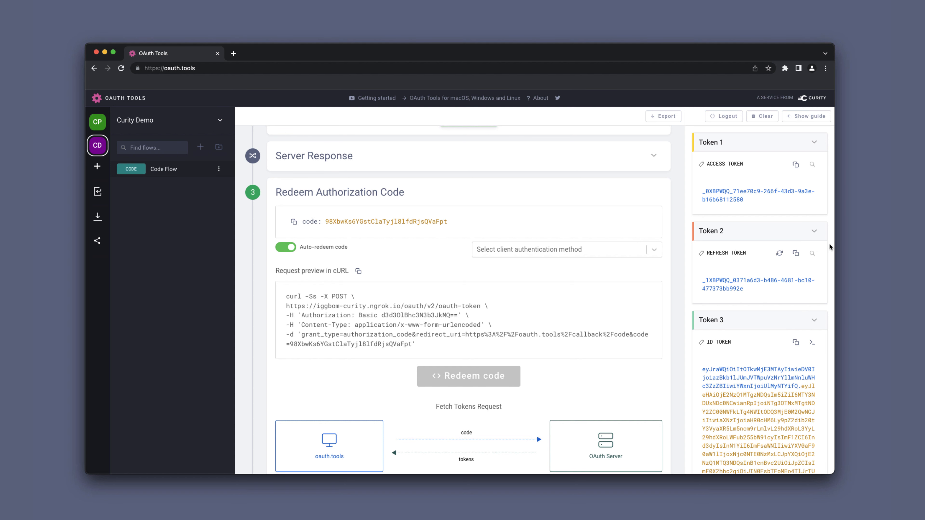
pyautogui.scroll(-5, 829, 244)
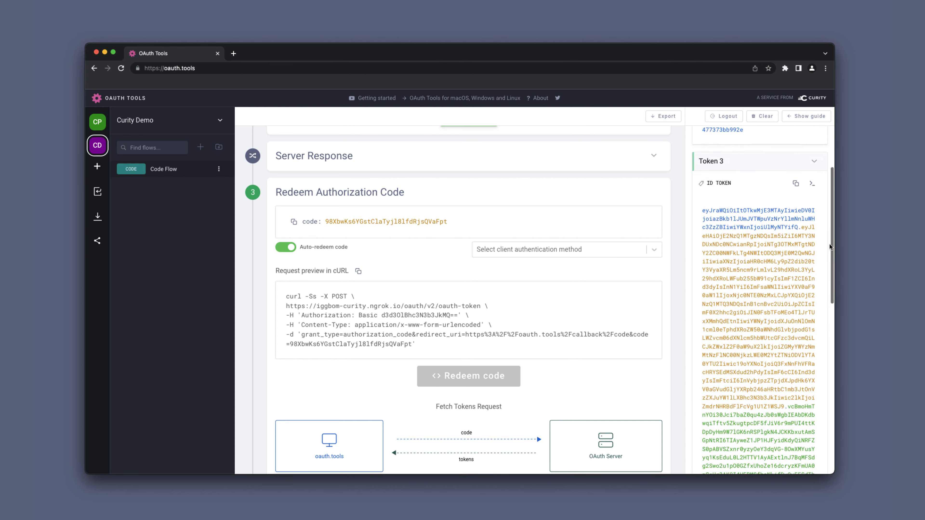
pyautogui.scroll(-6, 829, 243)
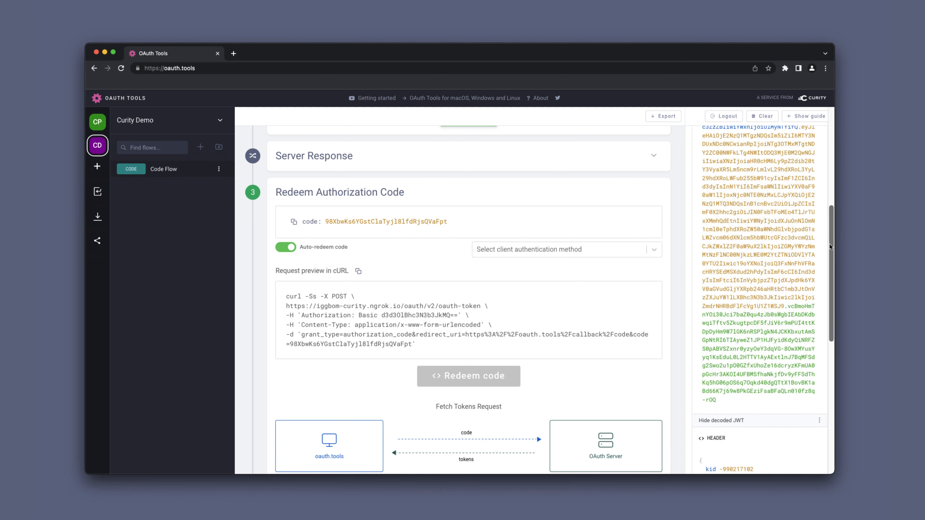
pyautogui.scroll(-3, 829, 243)
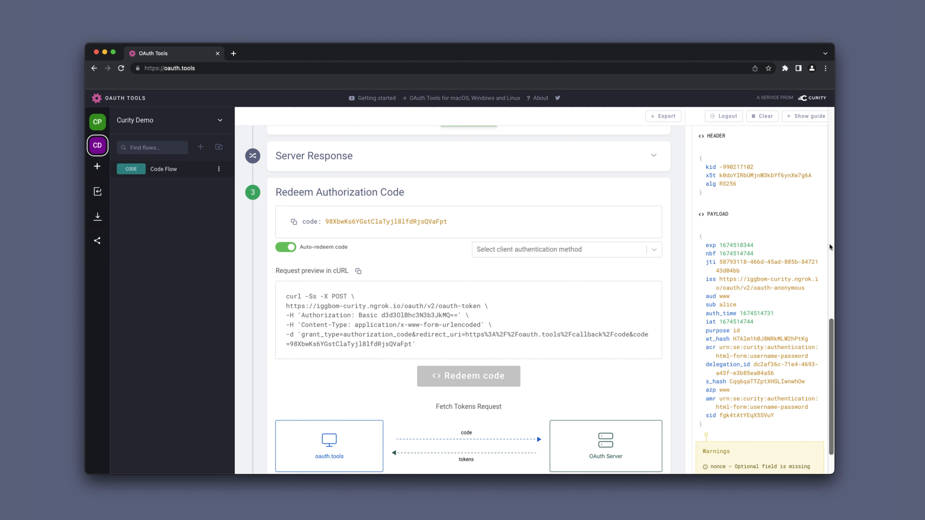